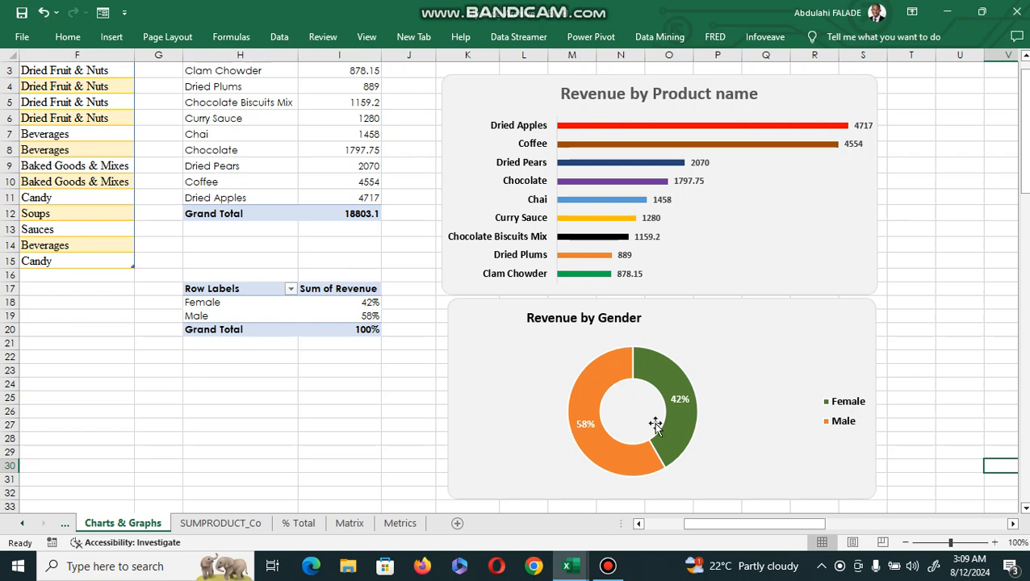
- Resize the Revenue by Gender chart at its corners so its edges line up with the Revenue by Product name chart above
{"action": "left_click_drag", "start_coordinate": [719, 531], "coordinate": [693, 533]}
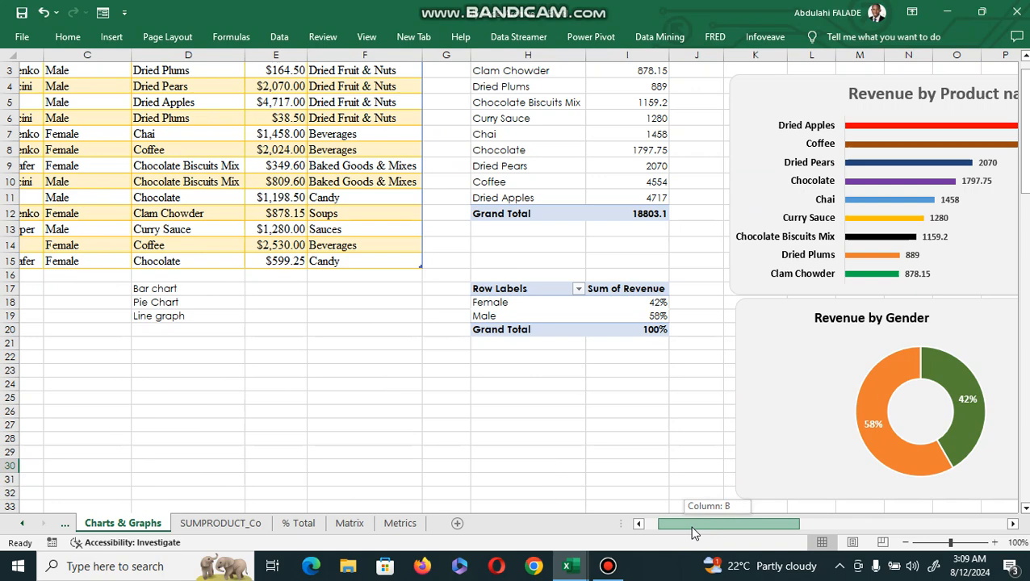
{"action": "left_click_drag", "start_coordinate": [693, 532], "coordinate": [719, 524]}
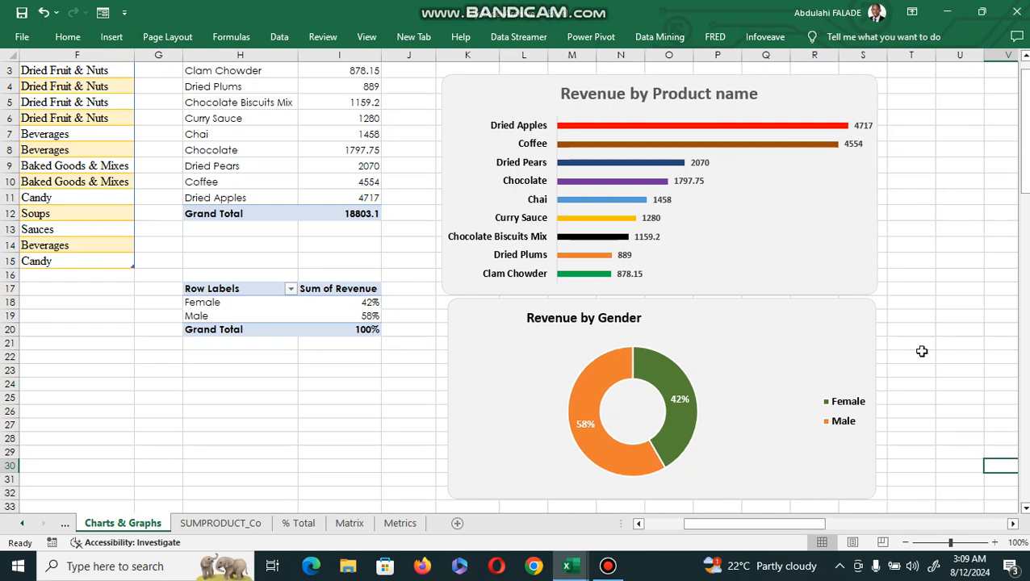
{"action": "left_click", "coordinate": [869, 496]}
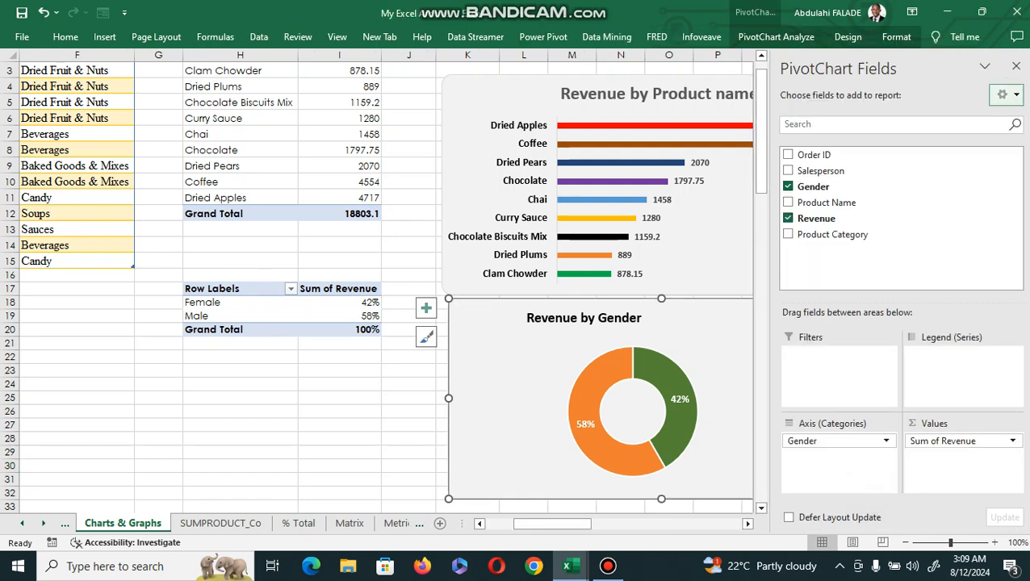
{"action": "left_click", "coordinate": [1017, 58]}
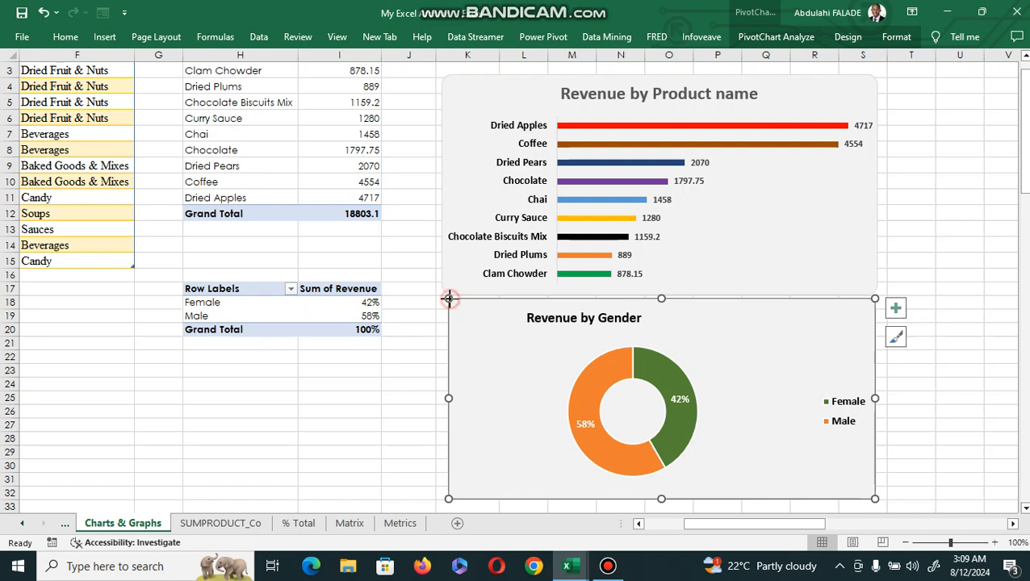
{"action": "left_click_drag", "start_coordinate": [448, 297], "coordinate": [443, 297]}
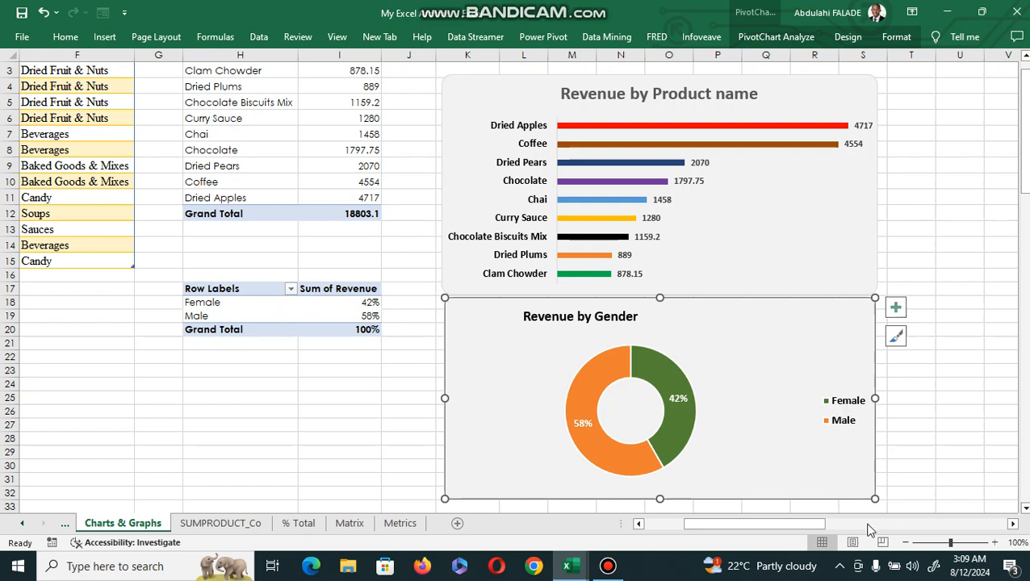
{"action": "left_click_drag", "start_coordinate": [874, 497], "coordinate": [877, 500]}
{"action": "left_click", "coordinate": [924, 197]}
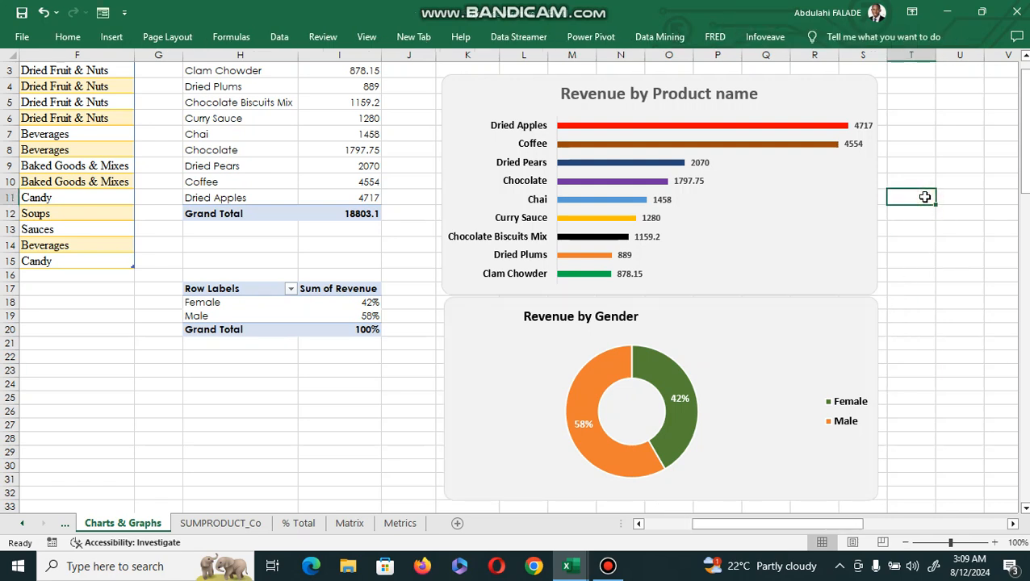
{"action": "left_click", "coordinate": [869, 213]}
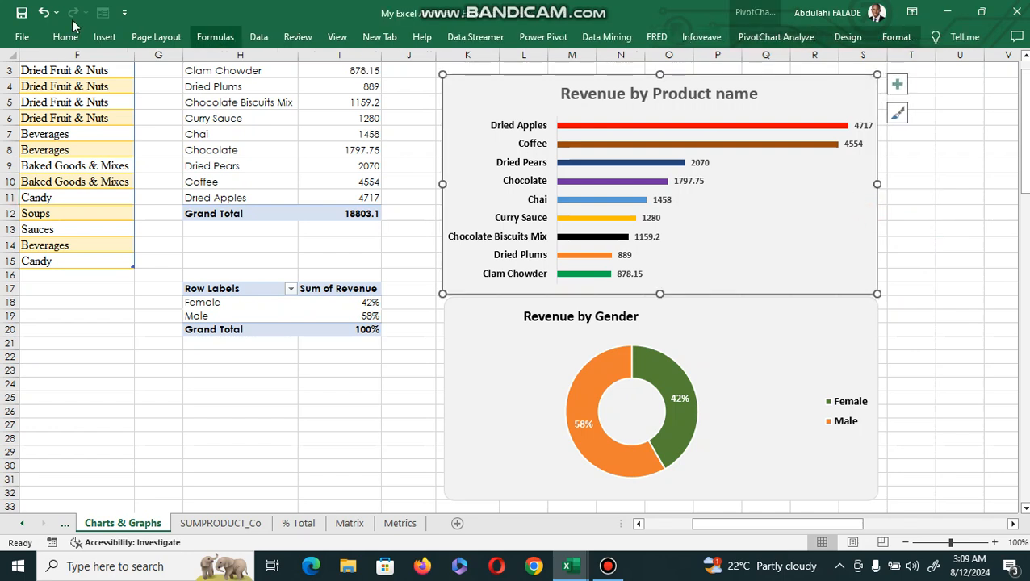
{"action": "left_click", "coordinate": [104, 36]}
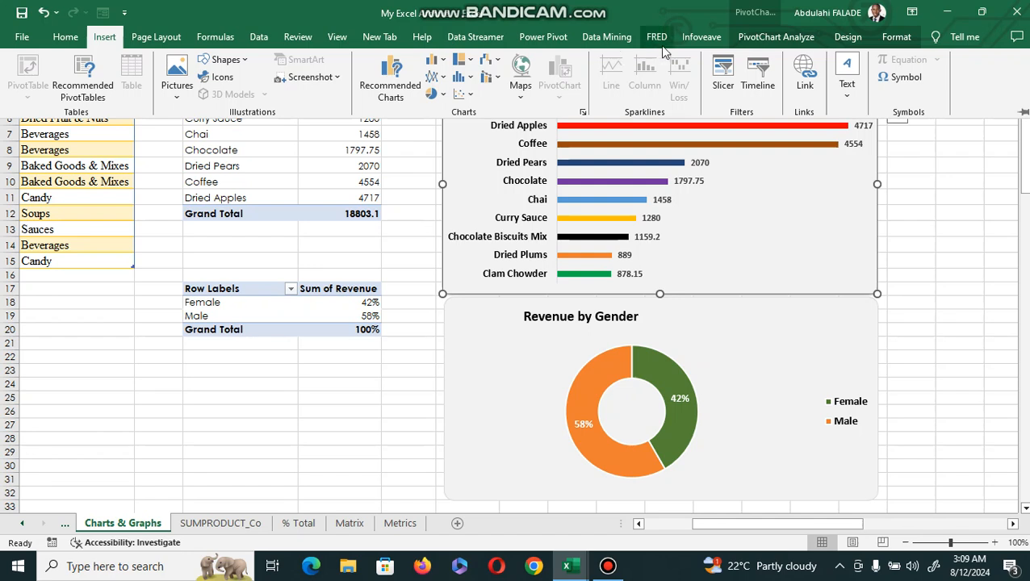
{"action": "left_click", "coordinate": [715, 80]}
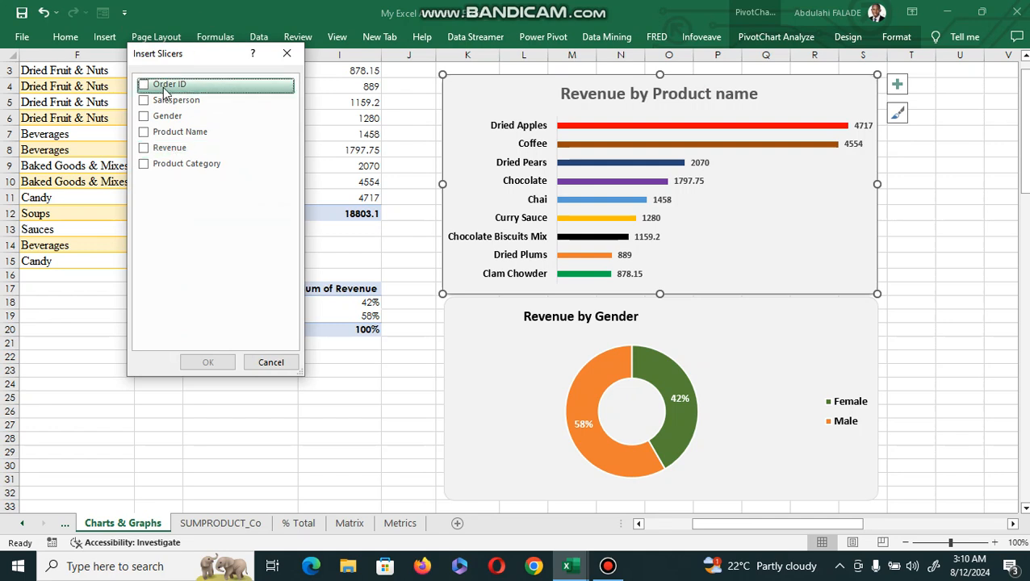
{"action": "left_click_drag", "start_coordinate": [179, 58], "coordinate": [24, 83]}
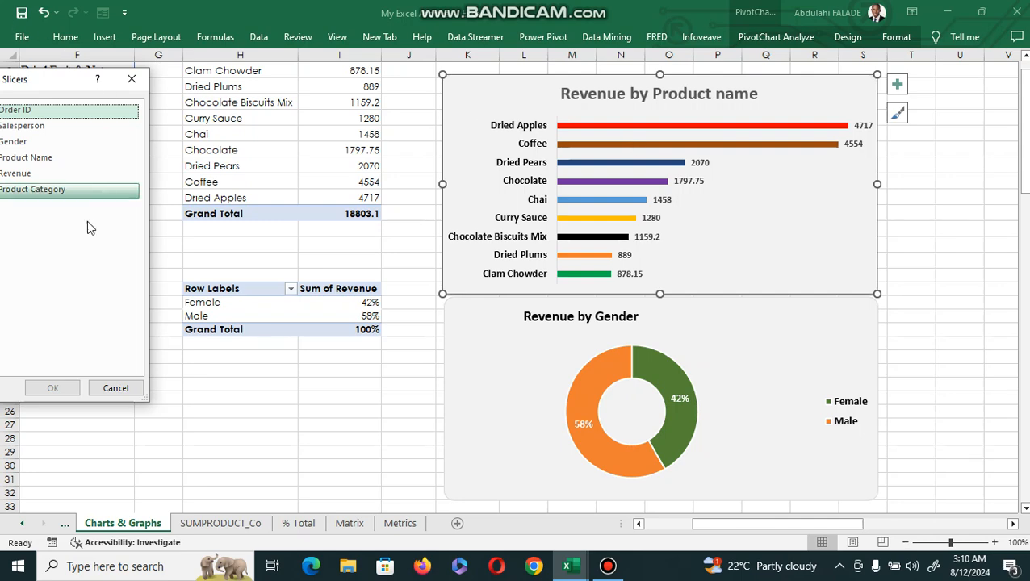
{"action": "left_click", "coordinate": [115, 389]}
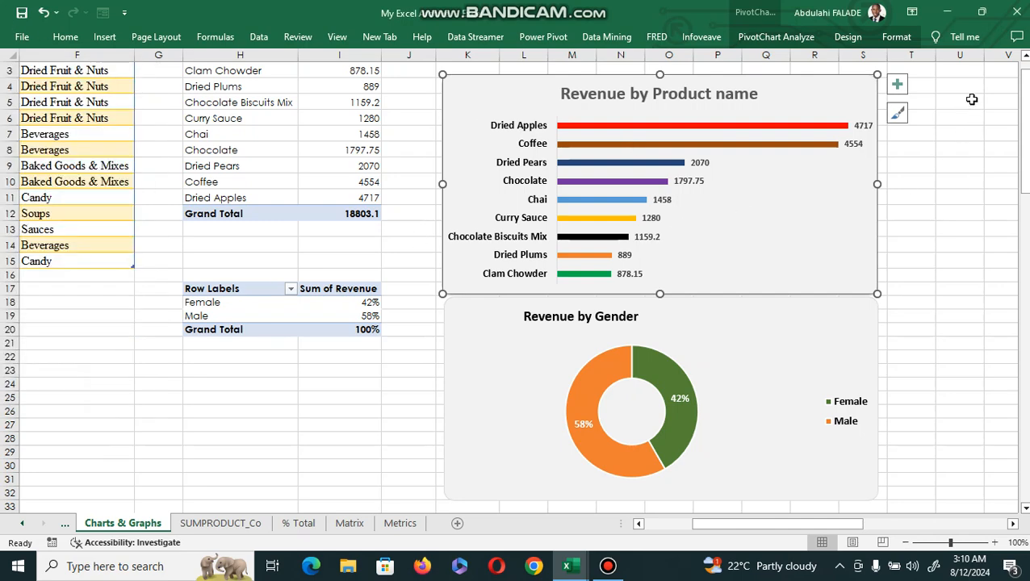
- Show the gender pivot table in tabular form
{"action": "scroll", "coordinate": [1024, 65], "scroll_direction": "up", "scroll_amount": 1}
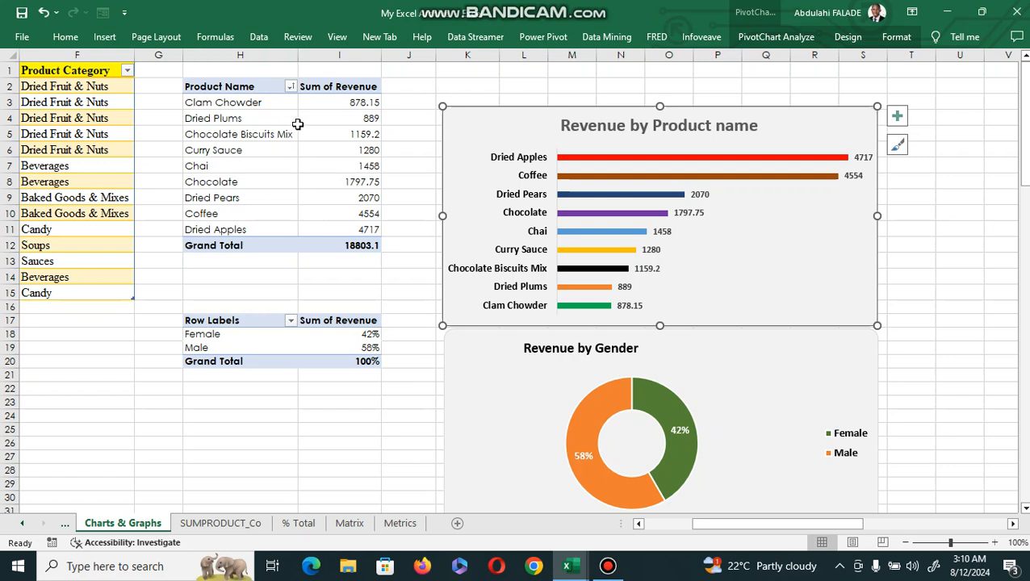
{"action": "left_click", "coordinate": [268, 339]}
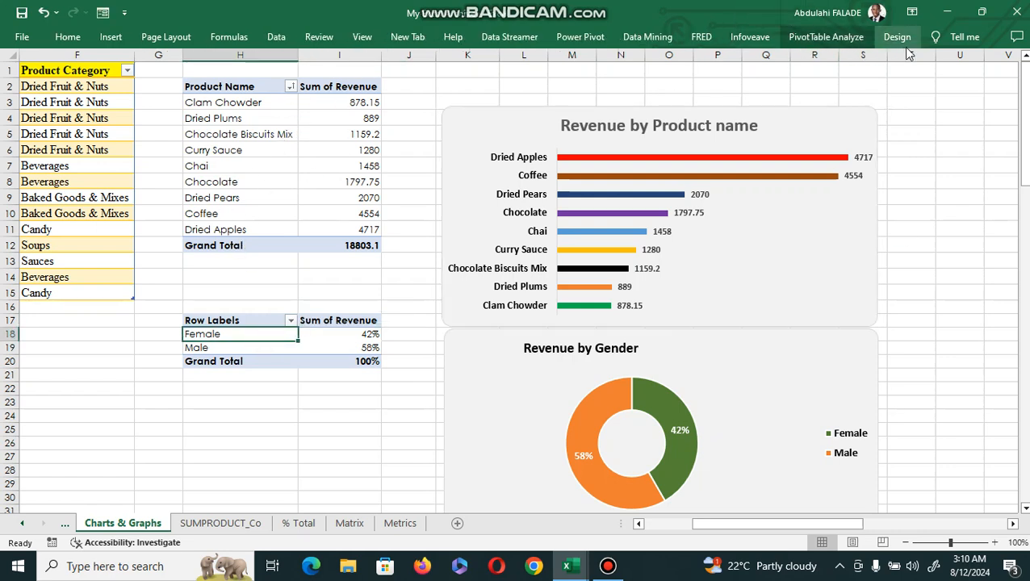
{"action": "left_click", "coordinate": [895, 37]}
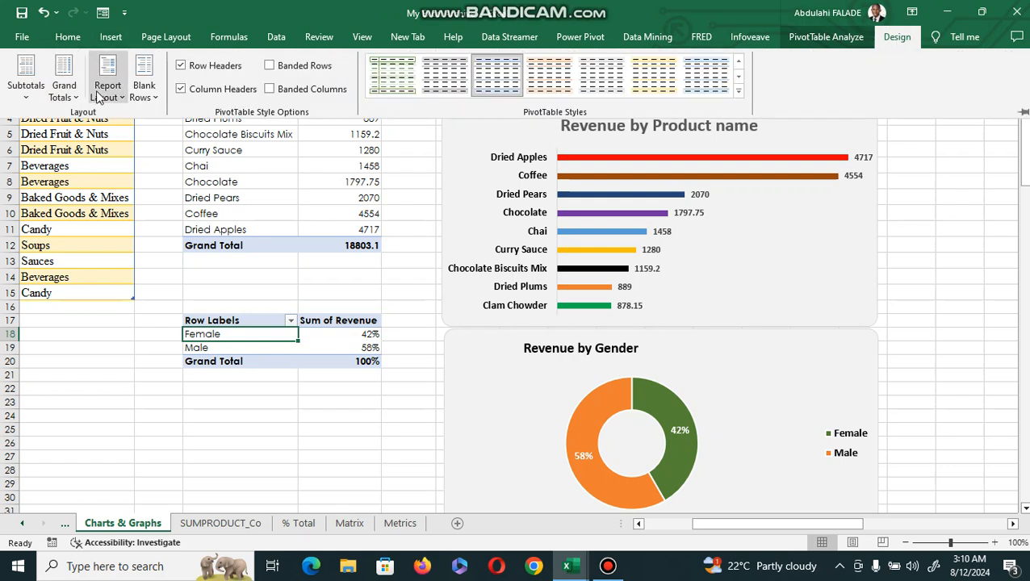
{"action": "left_click", "coordinate": [103, 94]}
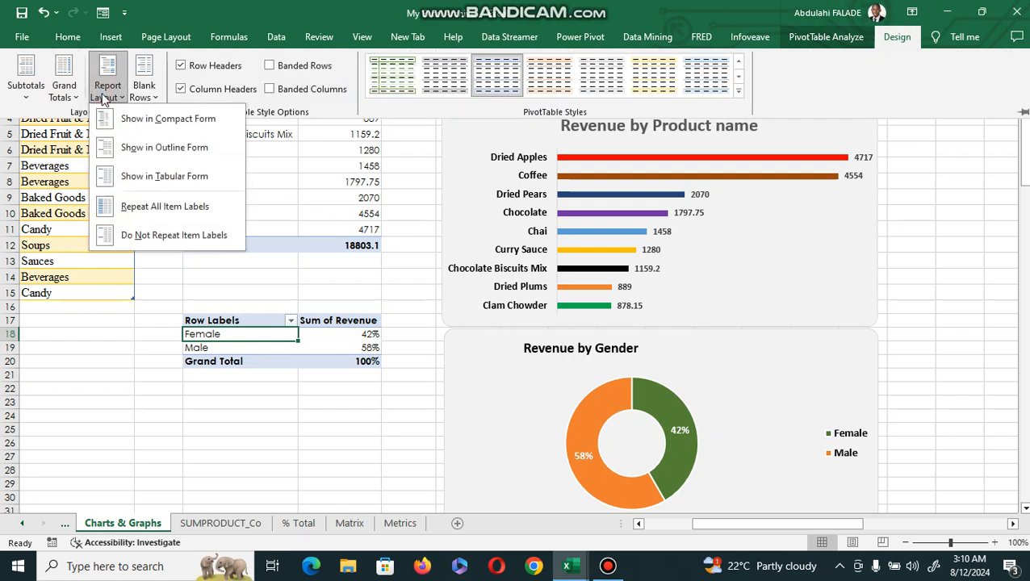
{"action": "left_click", "coordinate": [166, 179]}
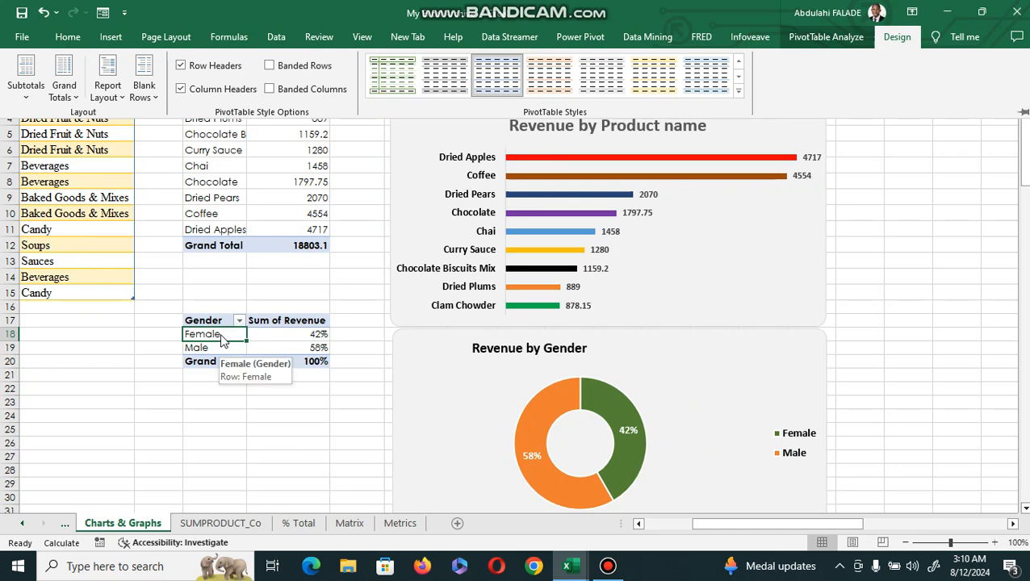
- Shift the Revenue by Gender chart title horizontally towards the middle of the chart
{"action": "left_click", "coordinate": [528, 351]}
{"action": "left_click_drag", "start_coordinate": [539, 359], "coordinate": [587, 362]}
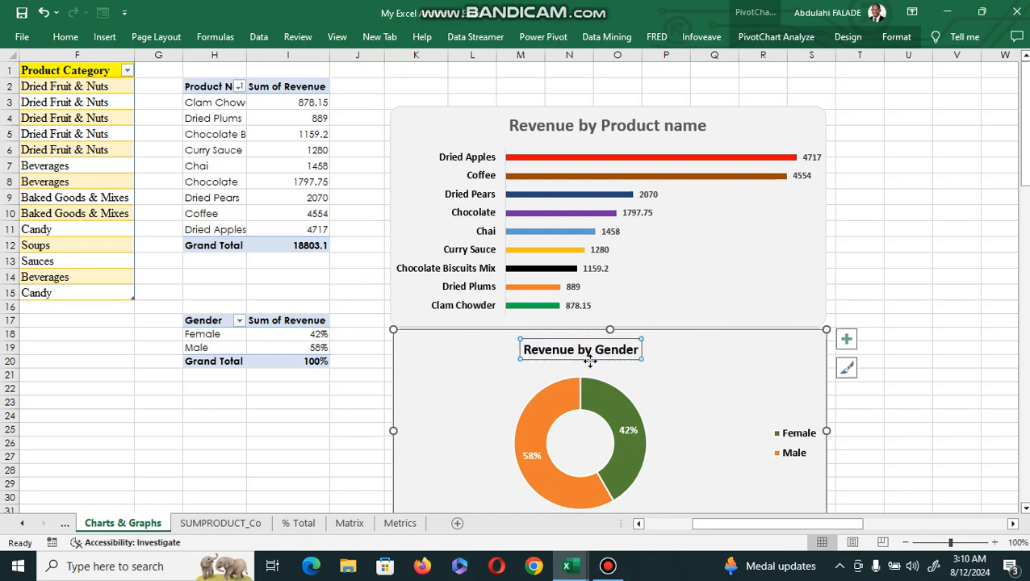
{"action": "left_click", "coordinate": [245, 380]}
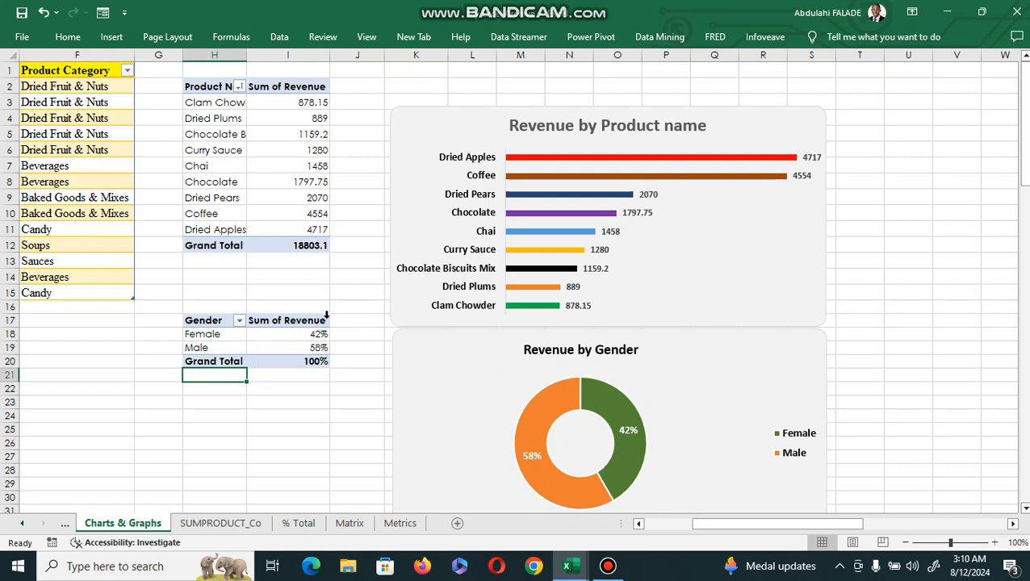
- Insert slicers for Gender and Product Name based on the gender pivot table
{"action": "left_click", "coordinate": [313, 361]}
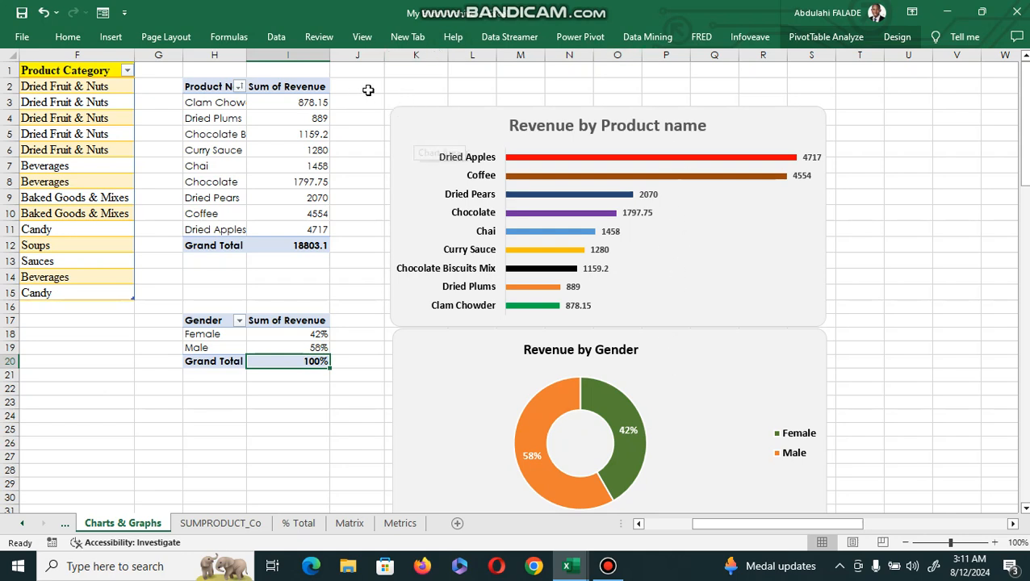
{"action": "left_click", "coordinate": [111, 38]}
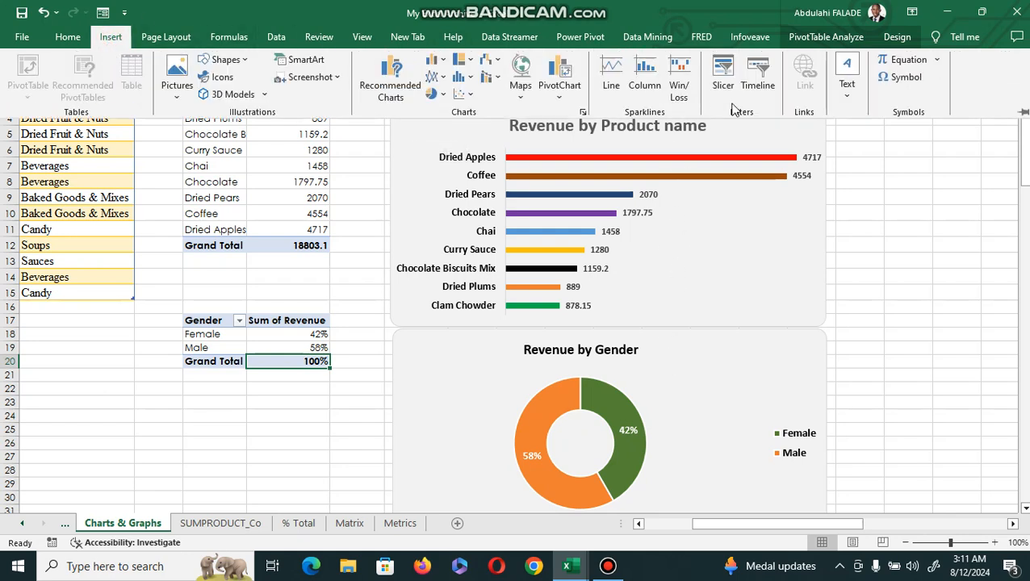
{"action": "left_click", "coordinate": [732, 80]}
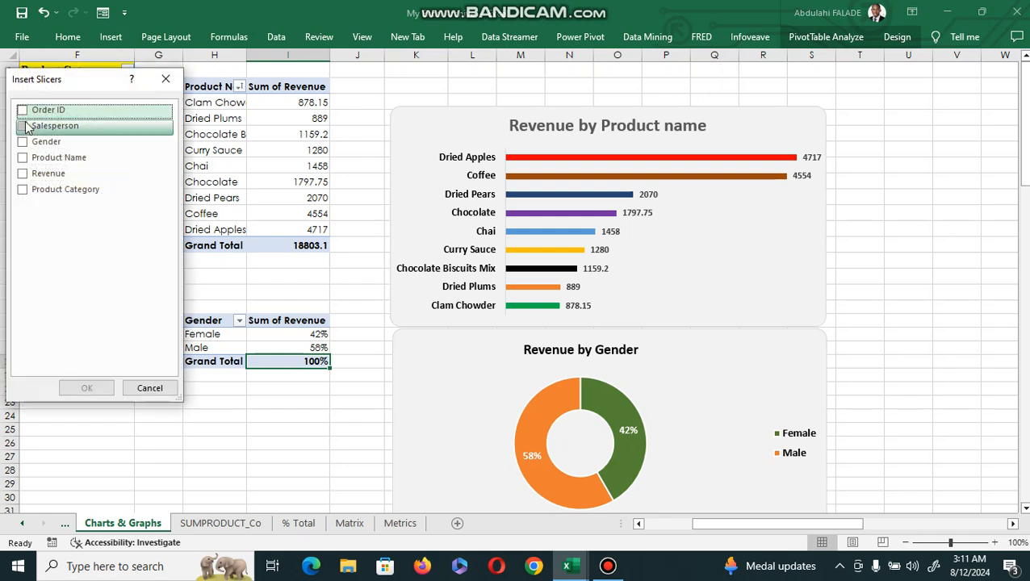
{"action": "left_click", "coordinate": [23, 143]}
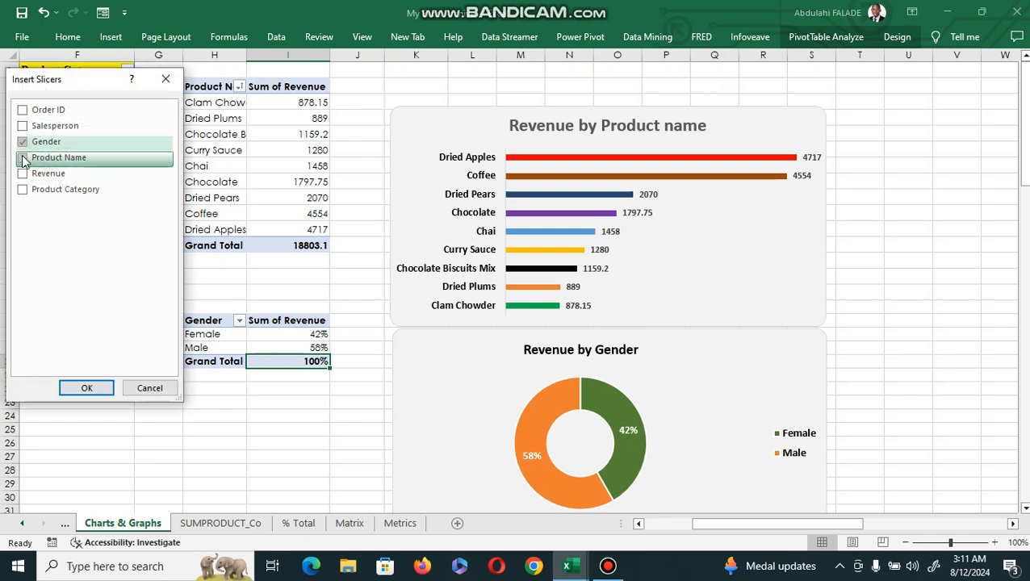
{"action": "left_click", "coordinate": [22, 158]}
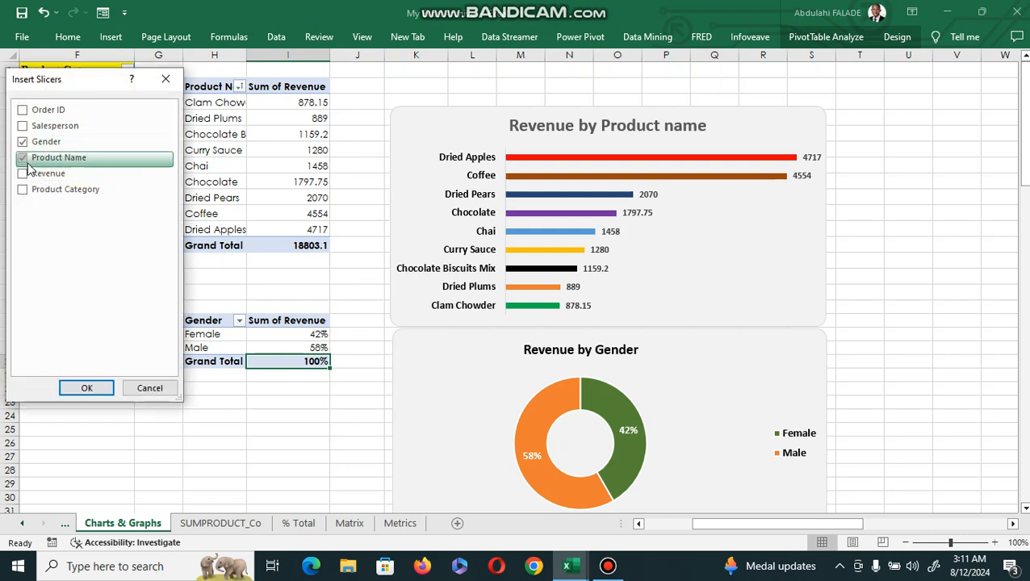
{"action": "left_click", "coordinate": [87, 389]}
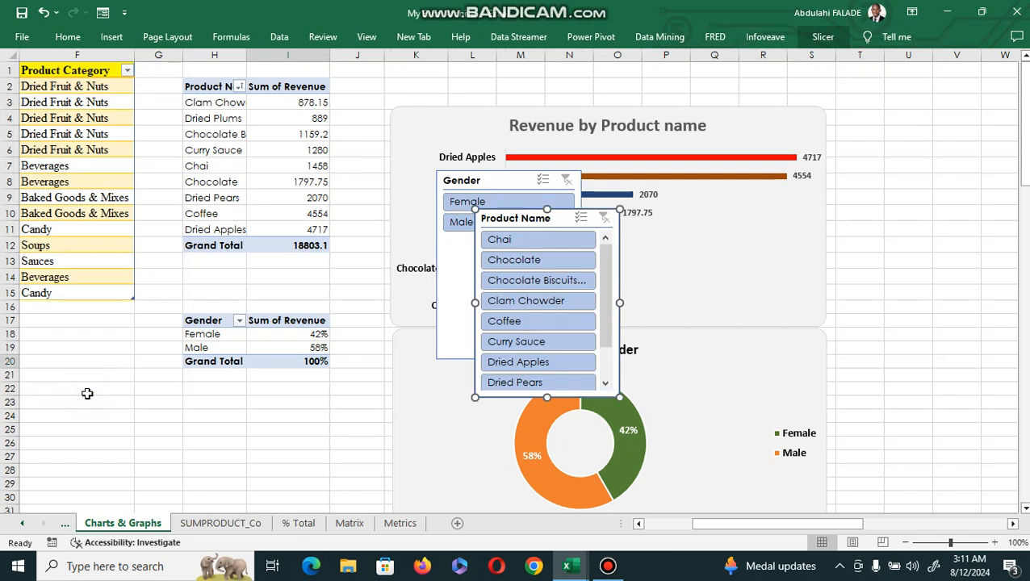
- Place the Gender slicer beside the bar chart and the Product Name slicer directly beneath it
{"action": "left_click_drag", "start_coordinate": [476, 184], "coordinate": [878, 134]}
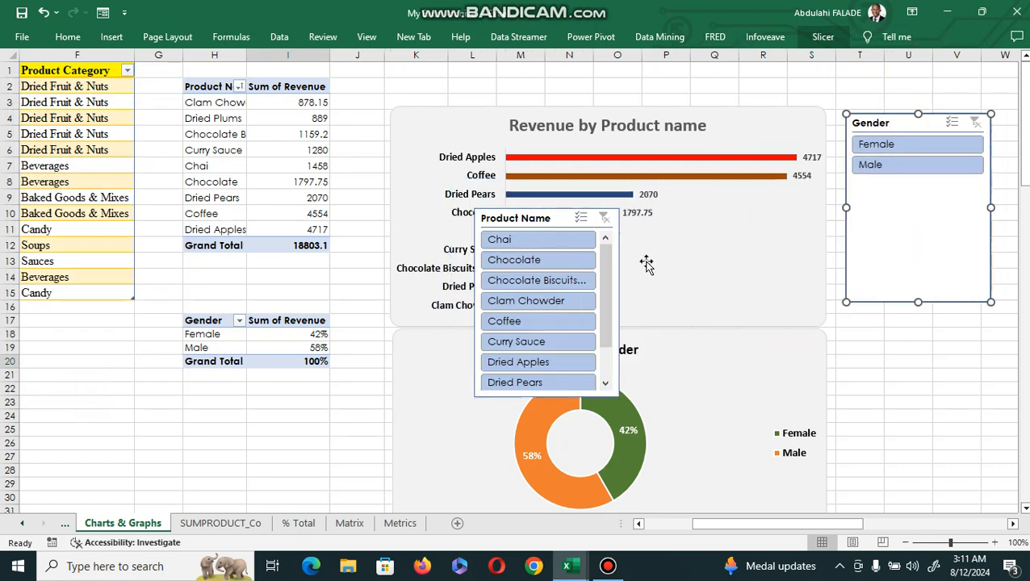
{"action": "left_click", "coordinate": [527, 218]}
{"action": "left_click_drag", "start_coordinate": [526, 218], "coordinate": [899, 313]}
- Shorten the Gender slicer to its two buttons, then move the Product Name slicer up against it and lengthen it to fit all products
{"action": "left_click", "coordinate": [888, 201]}
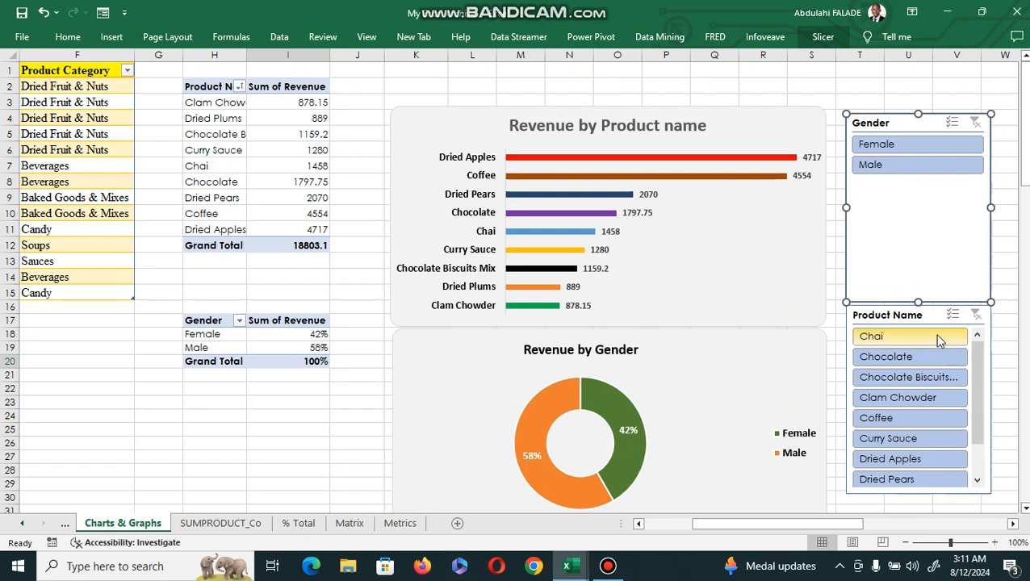
{"action": "left_click_drag", "start_coordinate": [919, 298], "coordinate": [928, 189]}
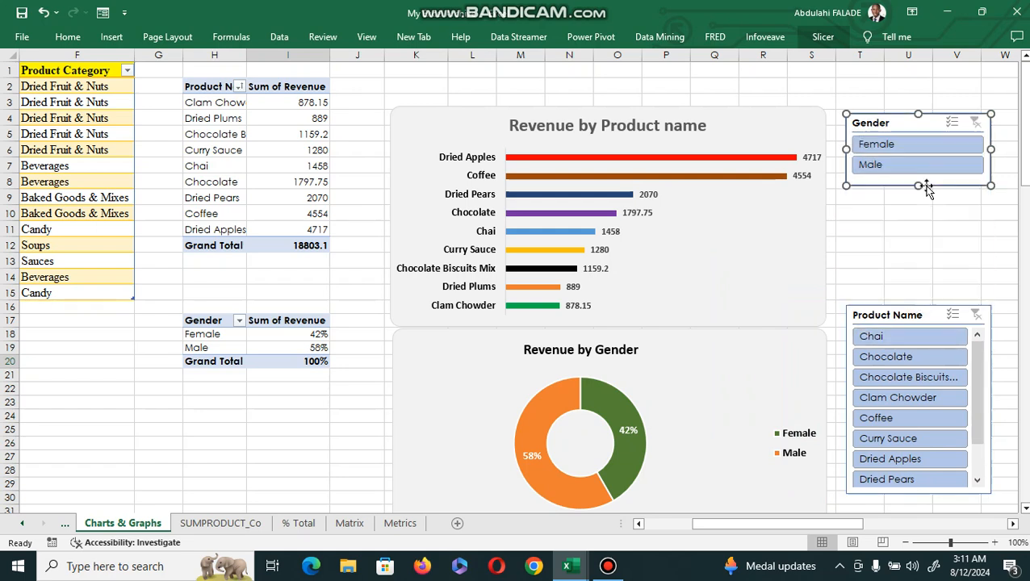
{"action": "left_click_drag", "start_coordinate": [889, 313], "coordinate": [890, 197]}
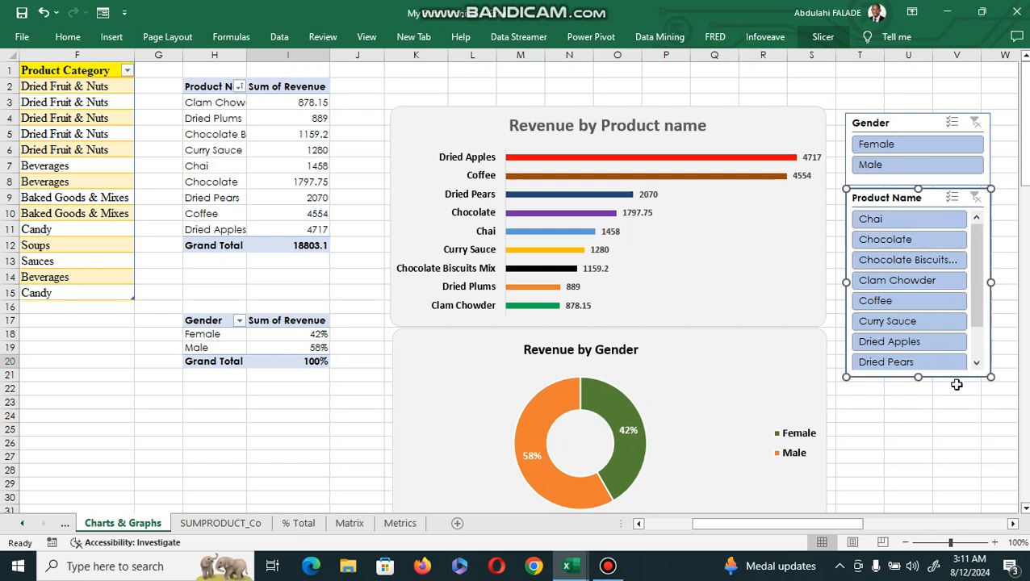
{"action": "left_click_drag", "start_coordinate": [917, 376], "coordinate": [918, 403]}
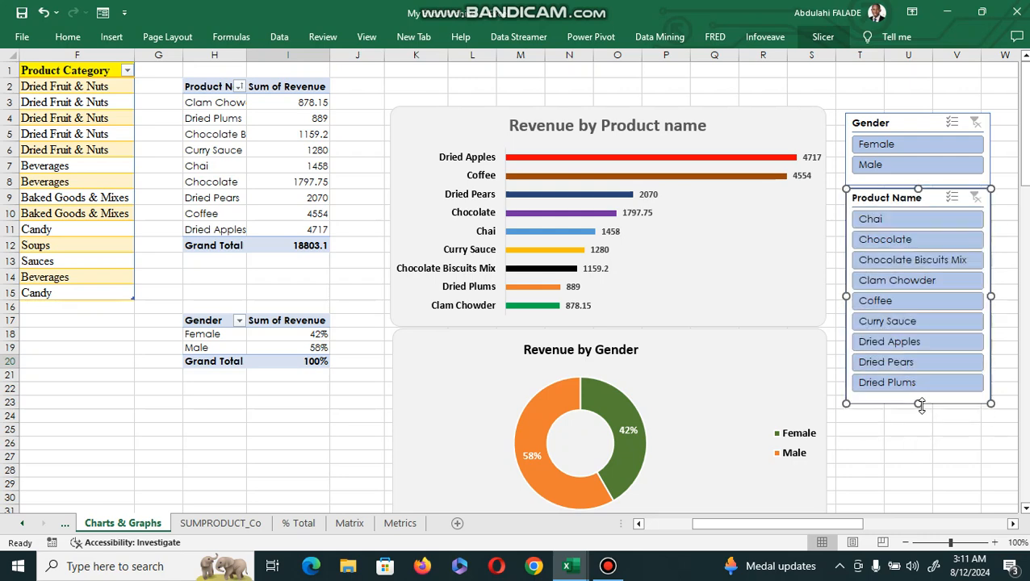
- Connect the Gender slicer to PivotTable2 in addition to PivotTable17 through its report connections
{"action": "left_click", "coordinate": [886, 123]}
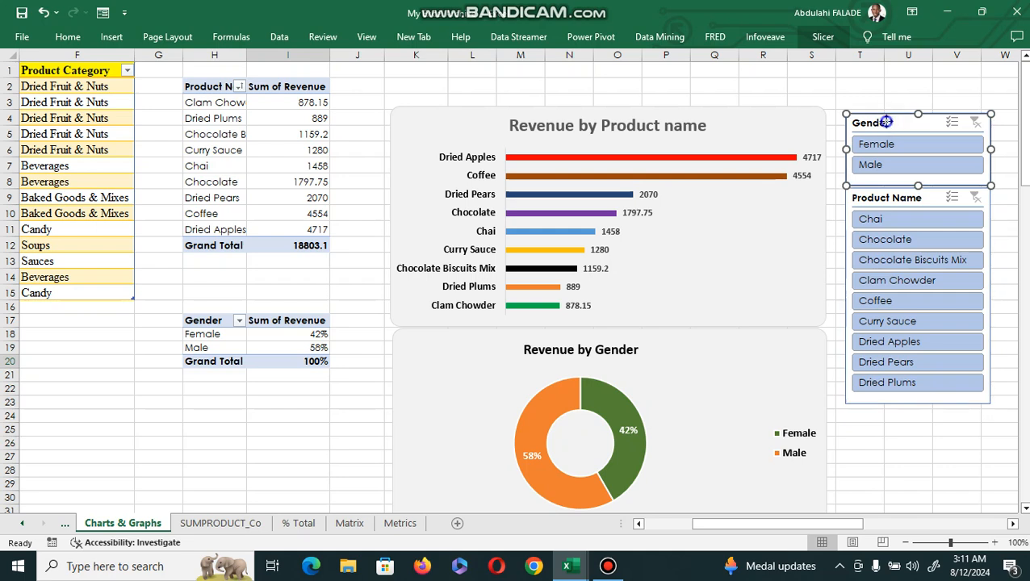
{"action": "right_click", "coordinate": [886, 122]}
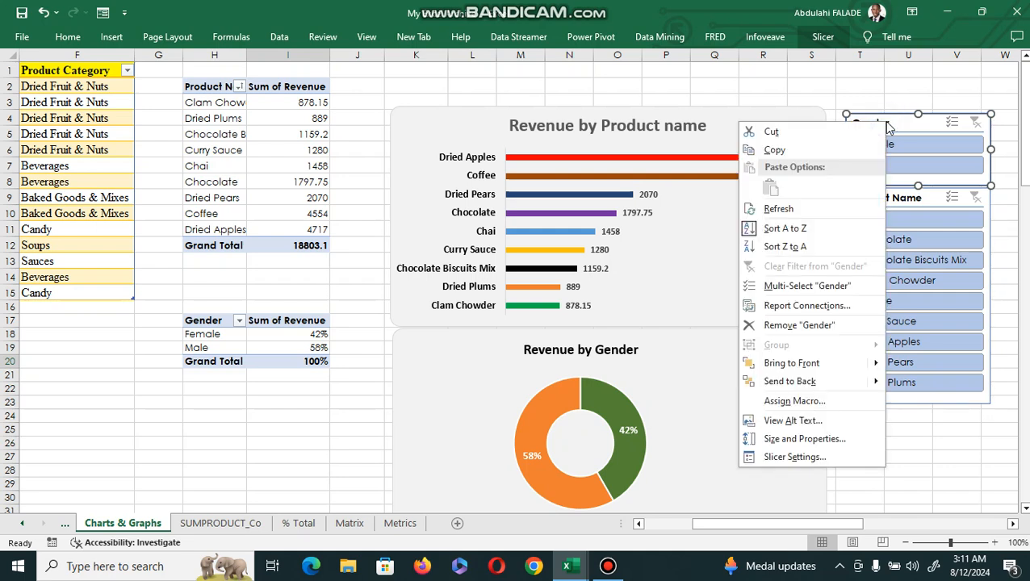
{"action": "left_click", "coordinate": [802, 305]}
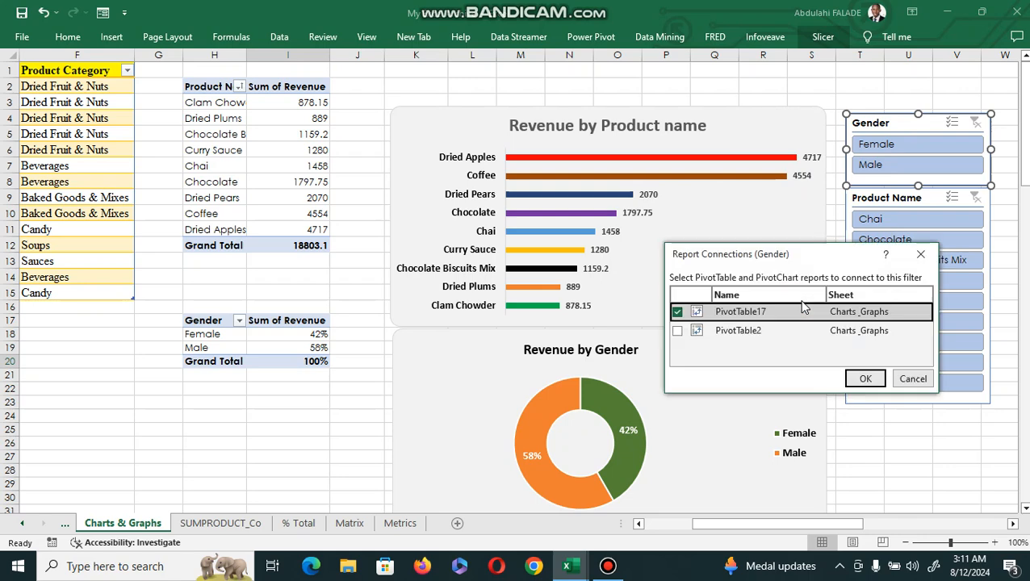
{"action": "left_click", "coordinate": [677, 330]}
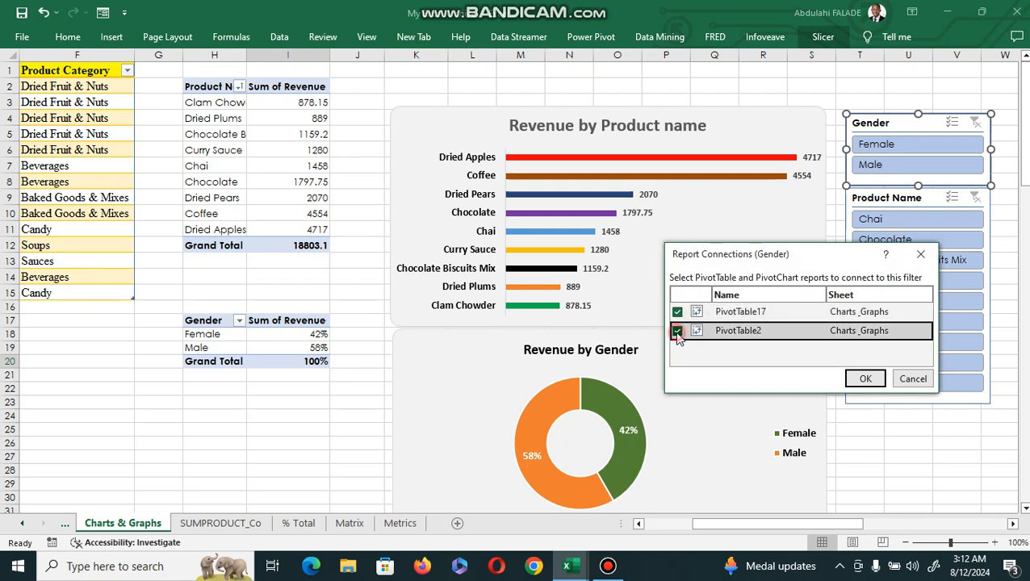
{"action": "left_click", "coordinate": [864, 379]}
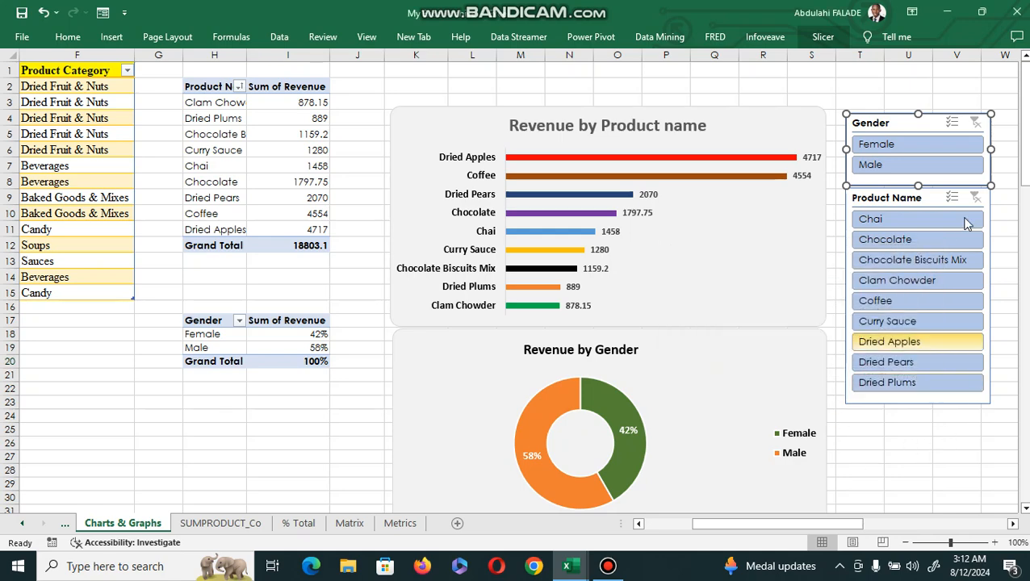
- Test the Gender slicer on both charts with Female and Male in turn, and clear its filter
{"action": "left_click", "coordinate": [891, 145]}
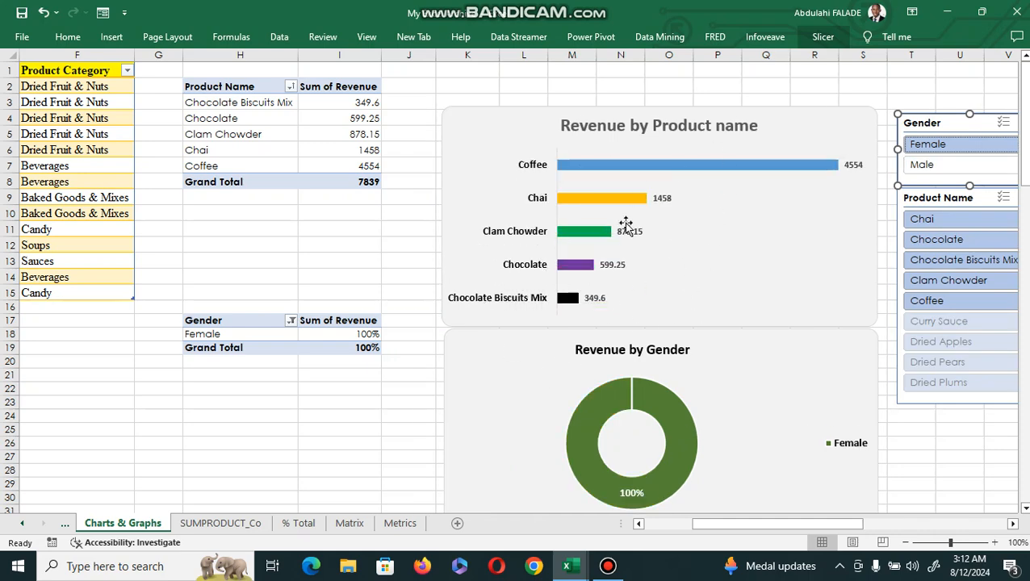
{"action": "left_click", "coordinate": [1012, 524]}
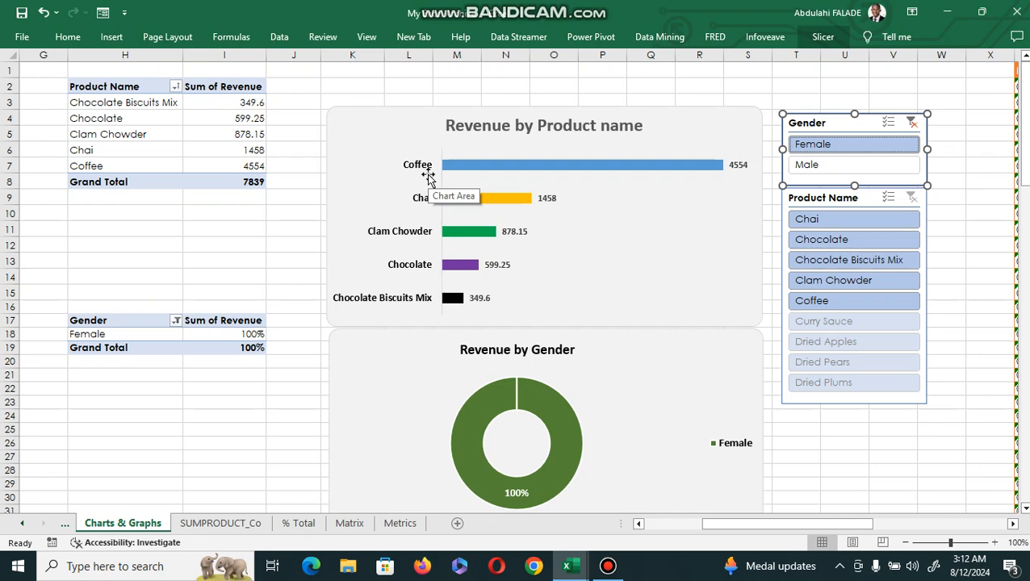
{"action": "left_click", "coordinate": [839, 167]}
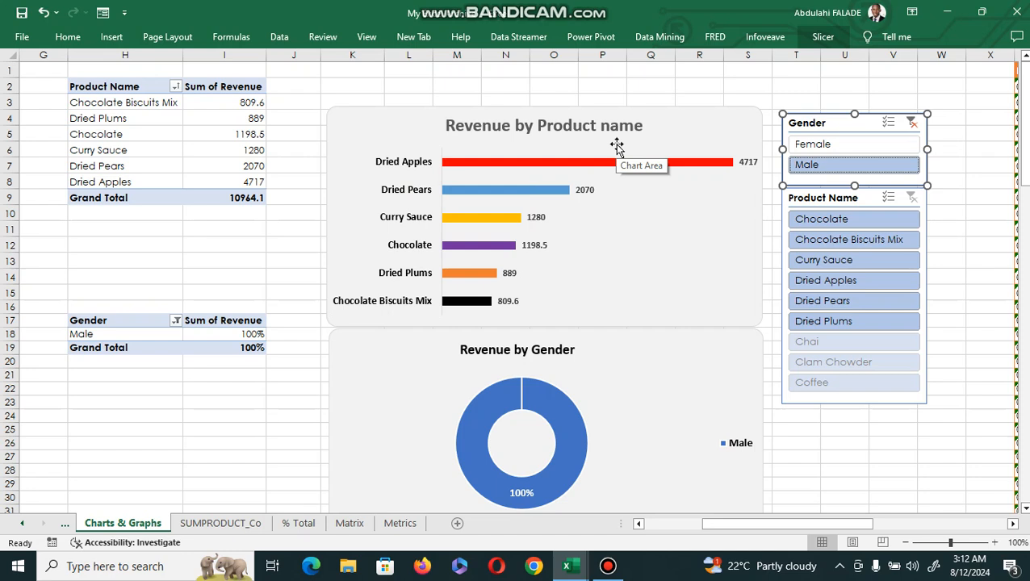
{"action": "left_click", "coordinate": [910, 123]}
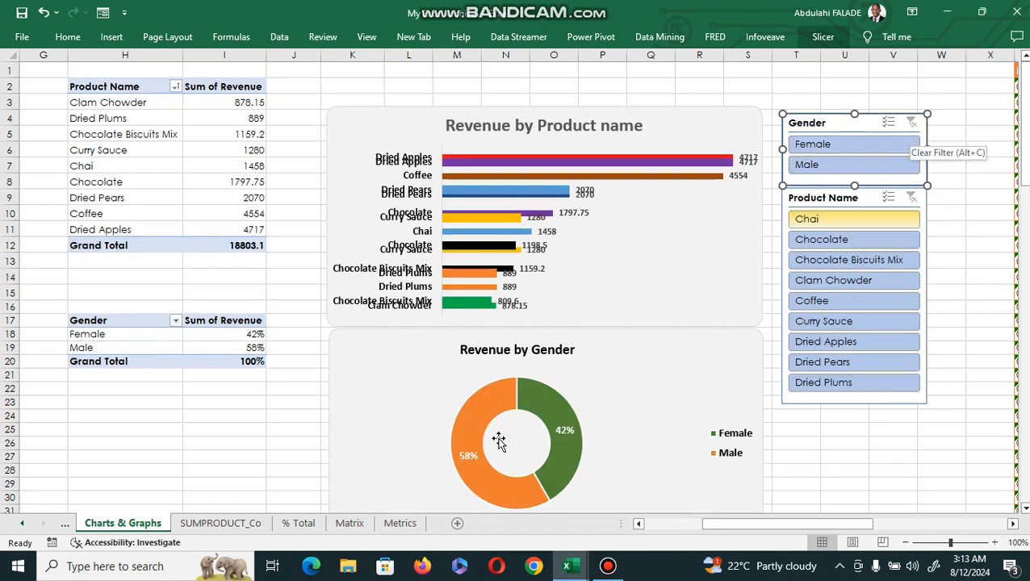